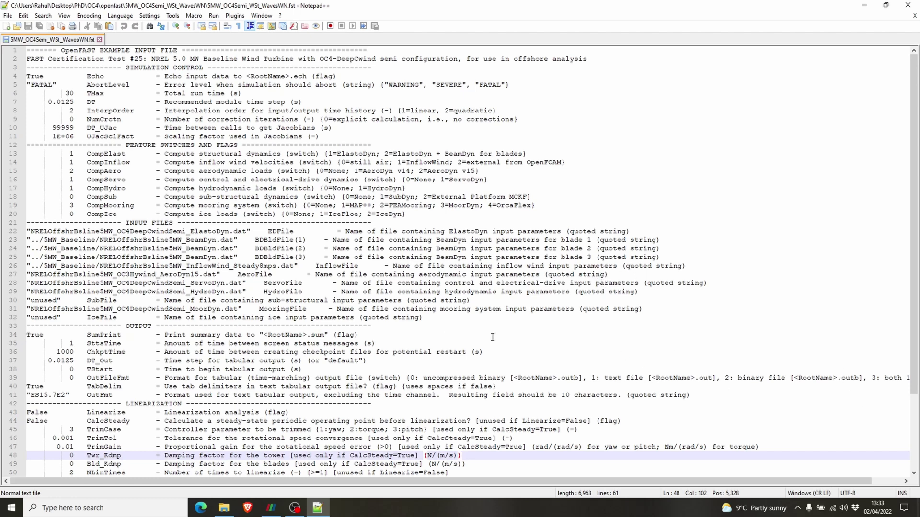
- Review the VISUALIZATION section of the .fst input file, checking the WrVTK output option
{"action": "scroll", "coordinate": [458, 335], "scroll_direction": "down", "scroll_amount": 4}
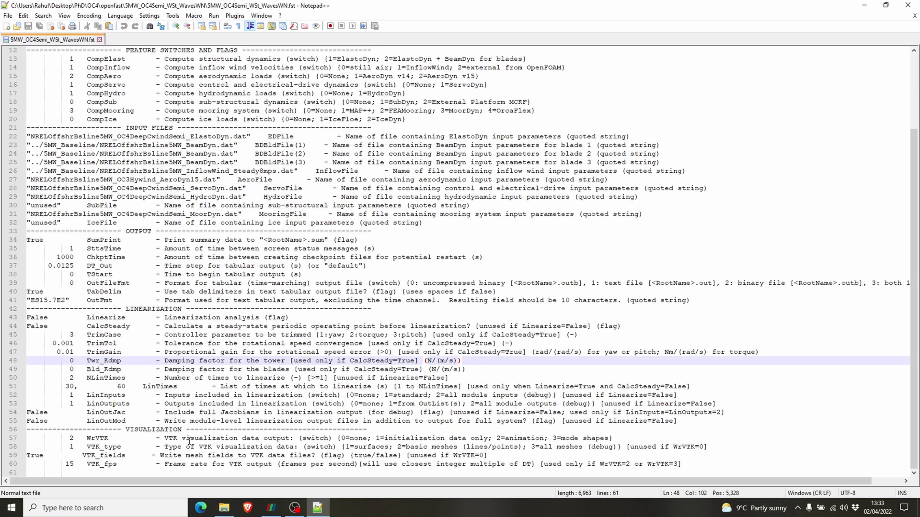
{"action": "double_click", "coordinate": [71, 437]}
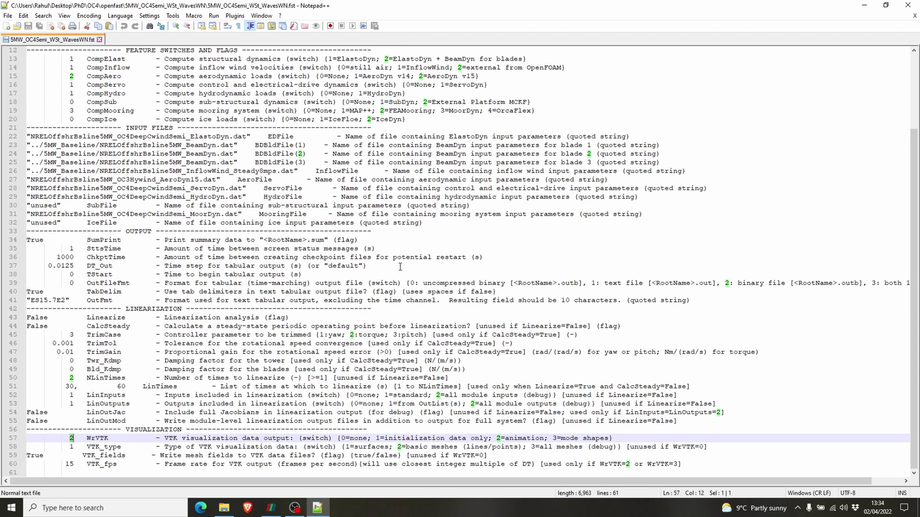
{"action": "scroll", "coordinate": [400, 267], "scroll_direction": "up", "scroll_amount": 4}
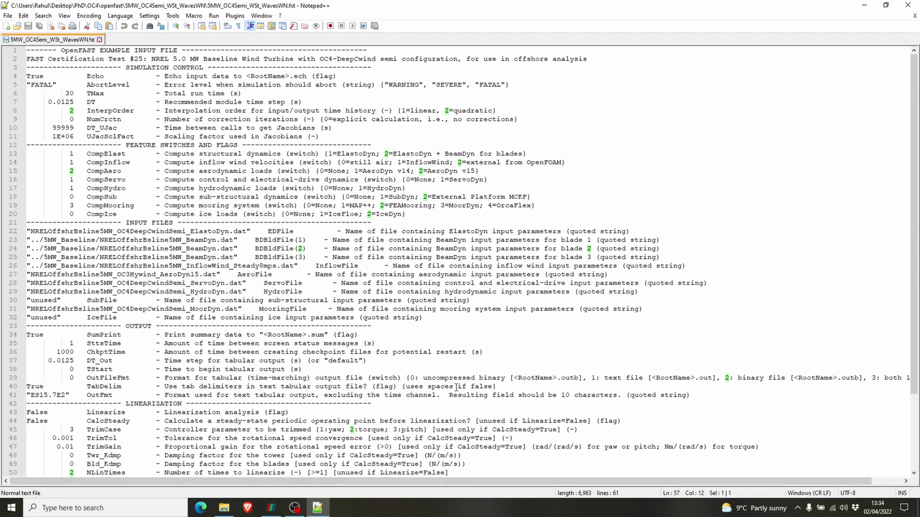
- Open NRELOffshrBsline5MW_OC4DeepCwindSemi_HydroDyn.dat from the case folder, review its wave settings and close it
{"action": "left_click", "coordinate": [224, 508]}
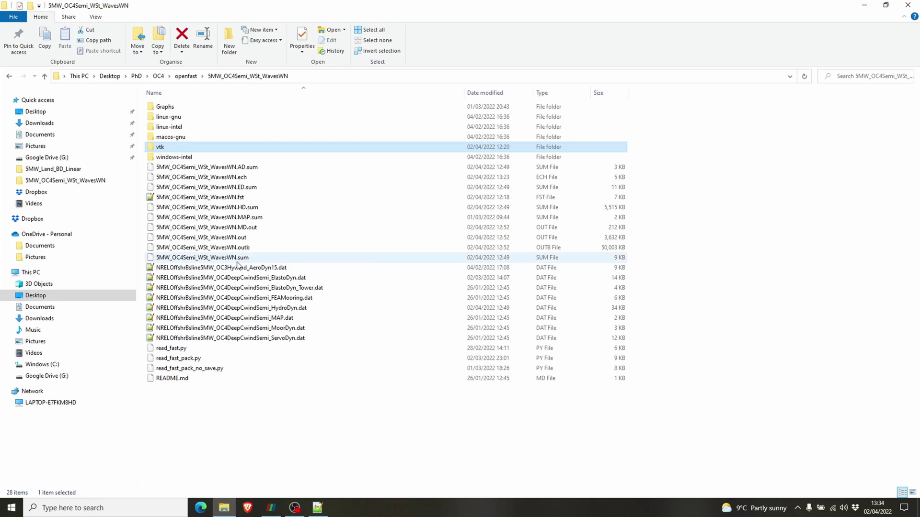
{"action": "left_click", "coordinate": [280, 311]}
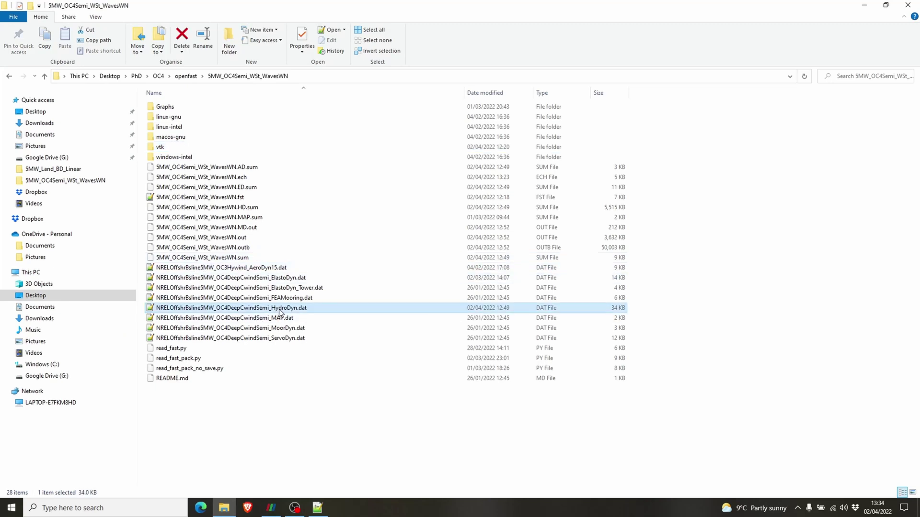
{"action": "double_click", "coordinate": [280, 309]}
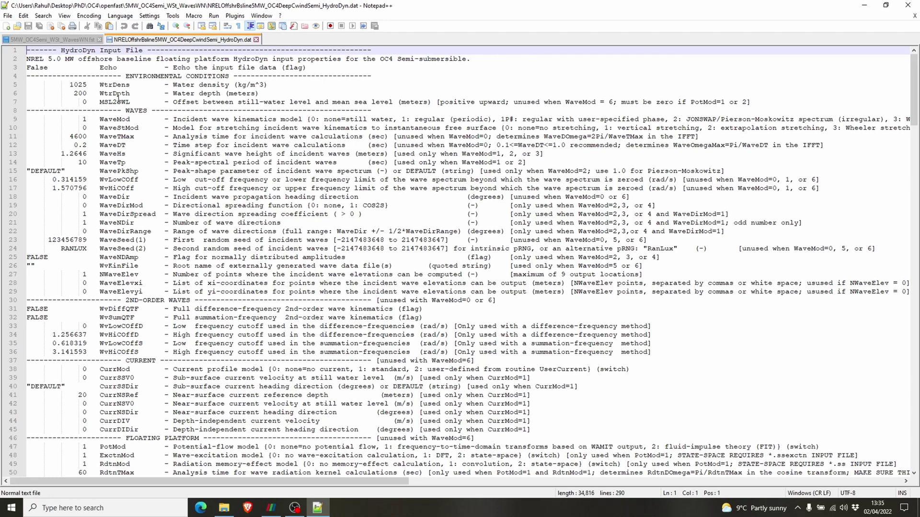
{"action": "left_click", "coordinate": [256, 39]}
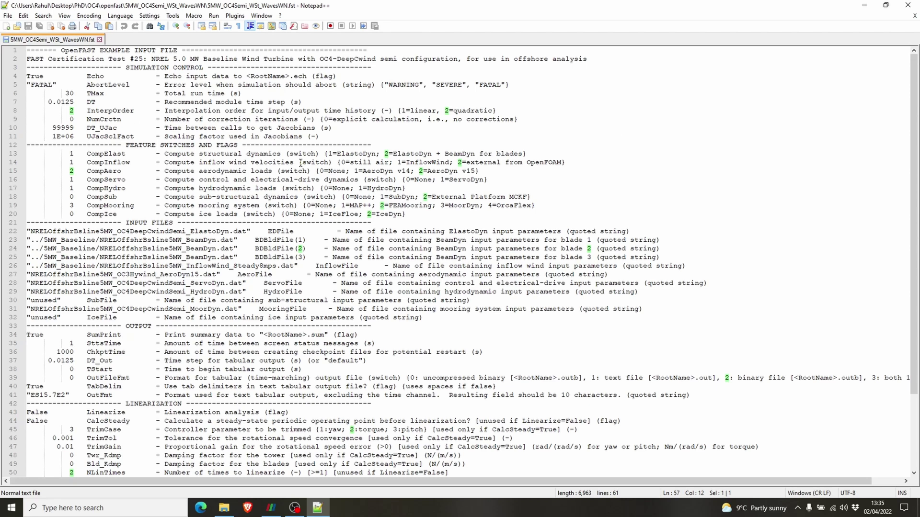
- Look through the case's vtk output folder, and switch to ParaView to inspect the turbine and wave surface from another angle
{"action": "left_click", "coordinate": [232, 505]}
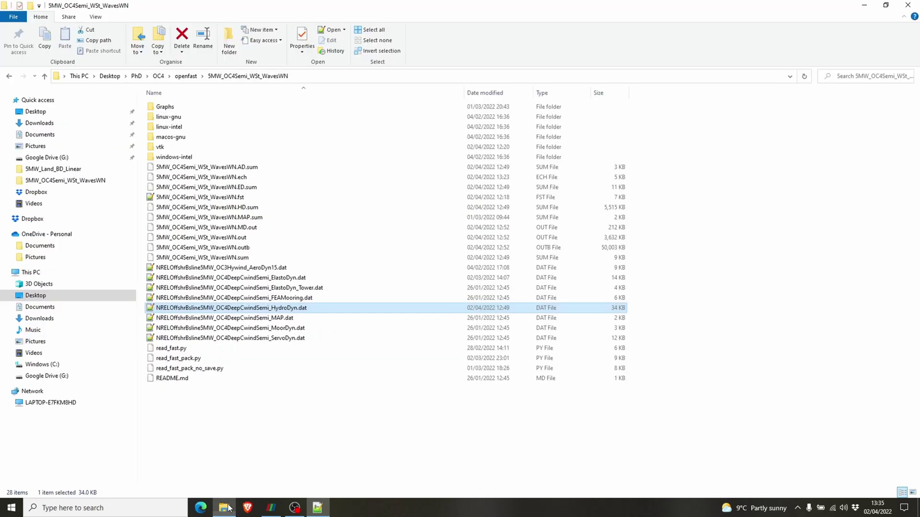
{"action": "double_click", "coordinate": [164, 147]}
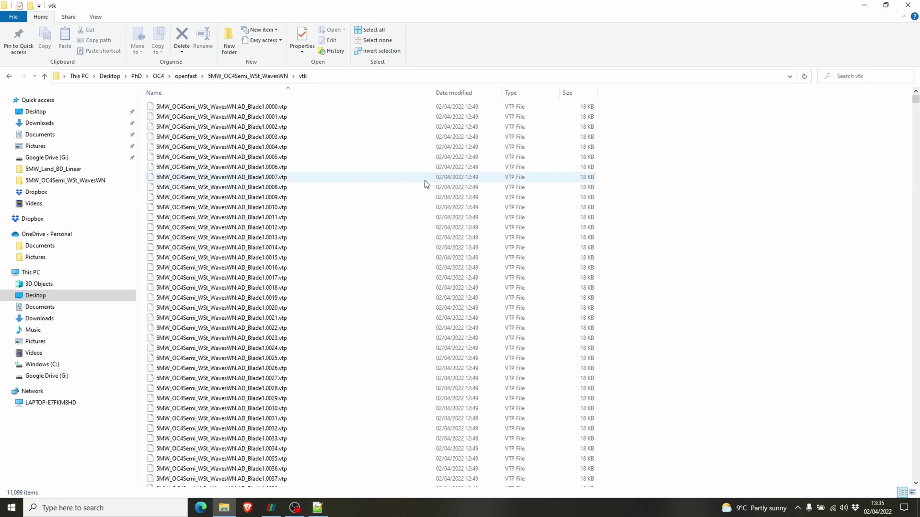
{"action": "left_click", "coordinate": [277, 504]}
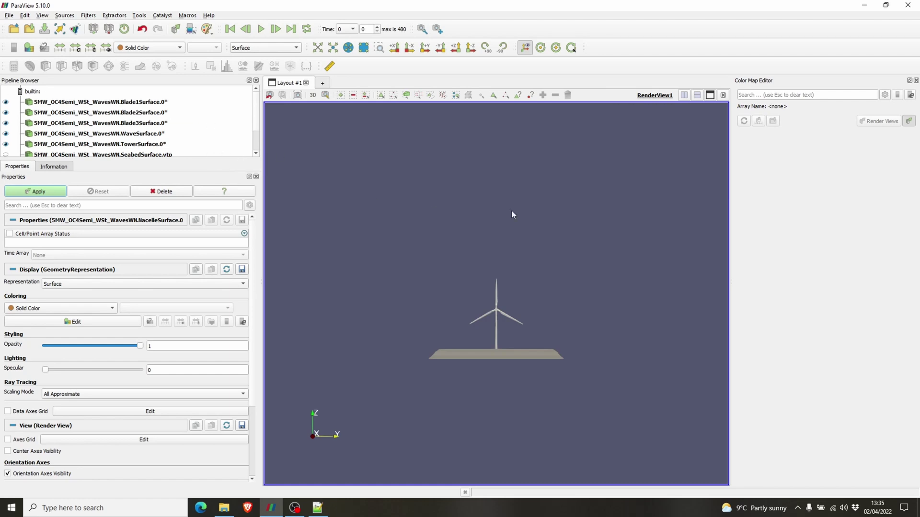
{"action": "scroll", "coordinate": [498, 356], "scroll_direction": "up", "scroll_amount": 5}
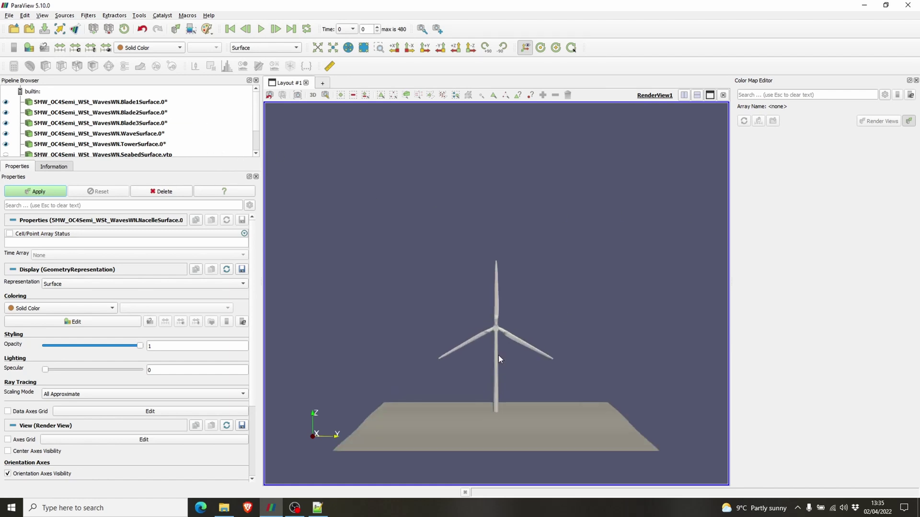
{"action": "left_click_drag", "start_coordinate": [551, 328], "coordinate": [351, 318]}
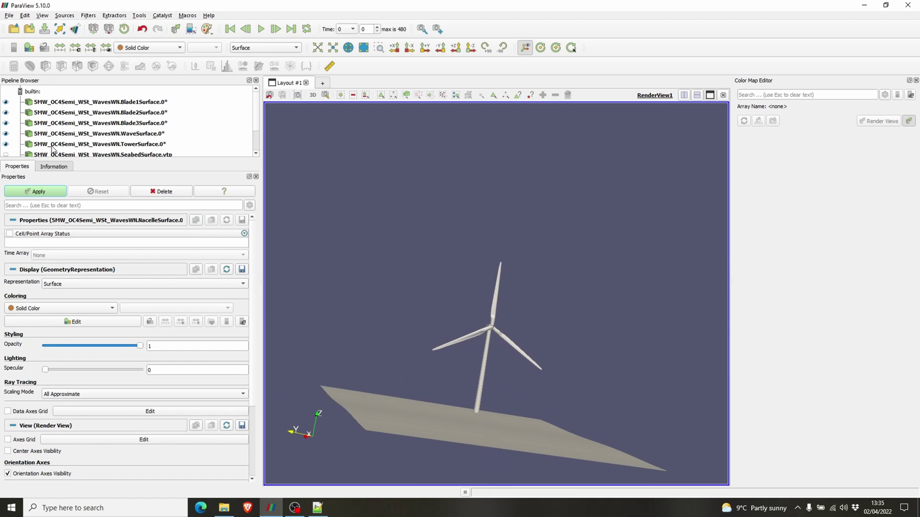
- Start opening files from the vtk folder and select the Blade1Surface, Blade2Surface and Blade3Surface groups
{"action": "left_click", "coordinate": [9, 15]}
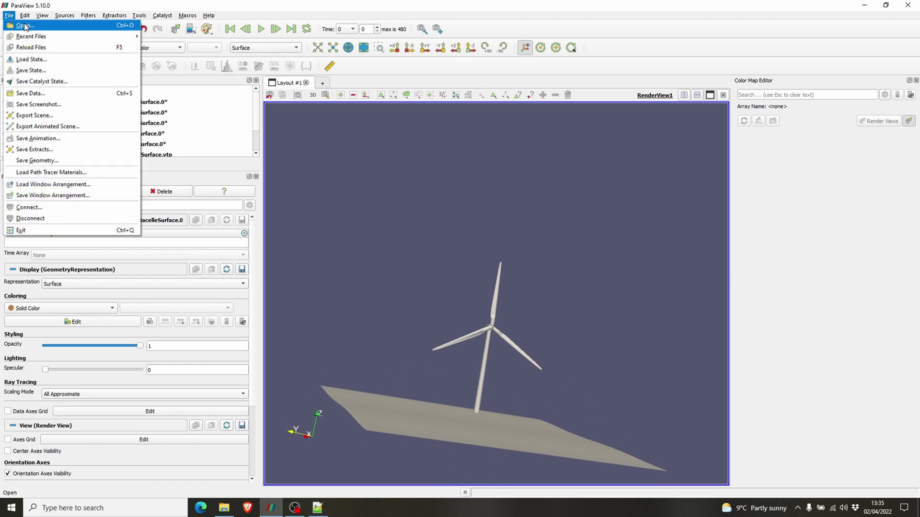
{"action": "left_click", "coordinate": [19, 24]}
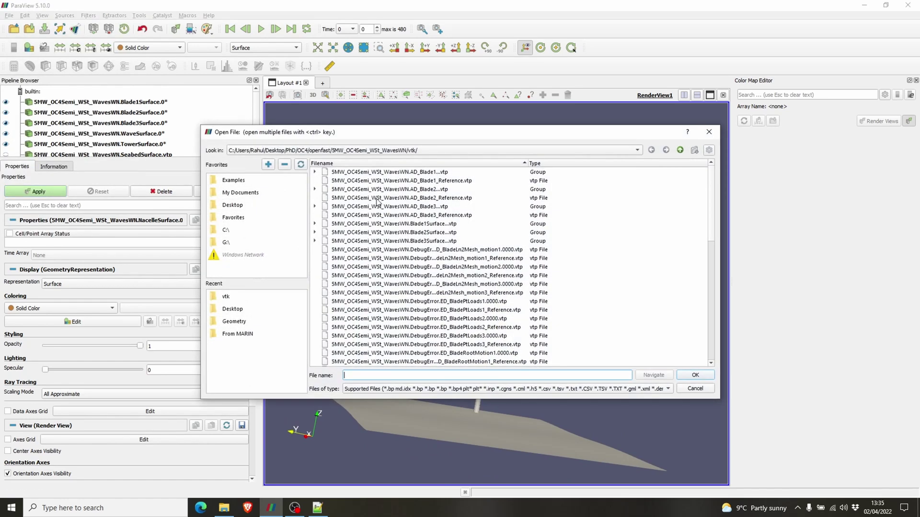
{"action": "left_click", "coordinate": [435, 223]}
{"action": "left_click", "coordinate": [436, 232], "text": "ctrl"}
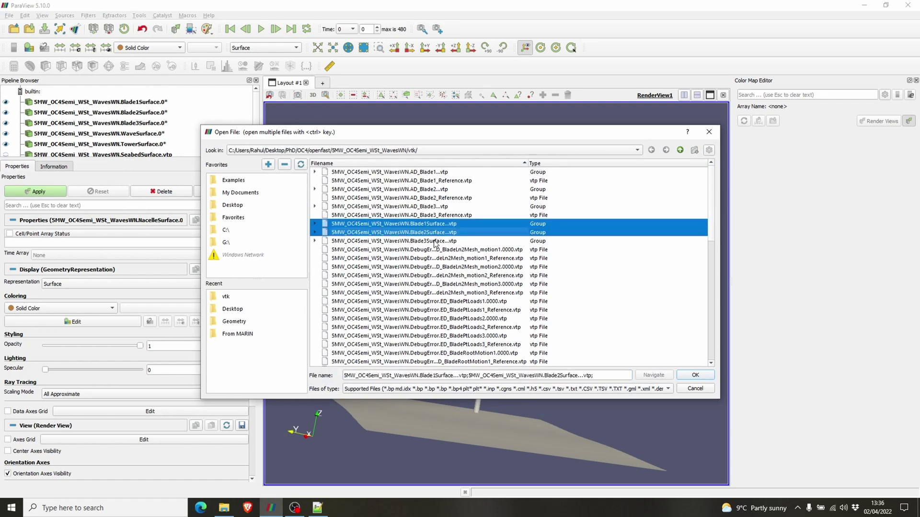
{"action": "left_click", "coordinate": [436, 240], "text": "ctrl"}
{"action": "left_click_drag", "start_coordinate": [712, 234], "coordinate": [680, 326]}
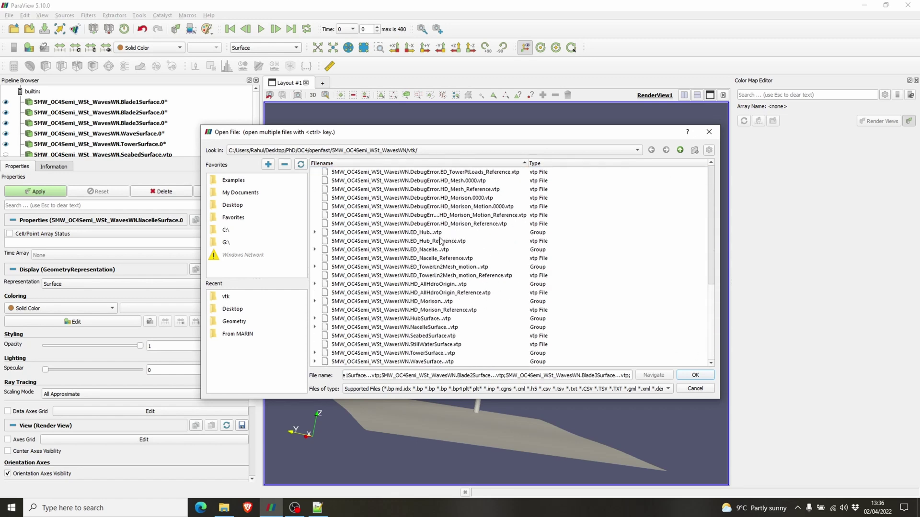
- Go through the HubSurface, NacelleSurface, SeabedSurface, StillWaterSurface, TowerSurface and WaveSurface entries, and dismiss the file selection
{"action": "left_click", "coordinate": [435, 320]}
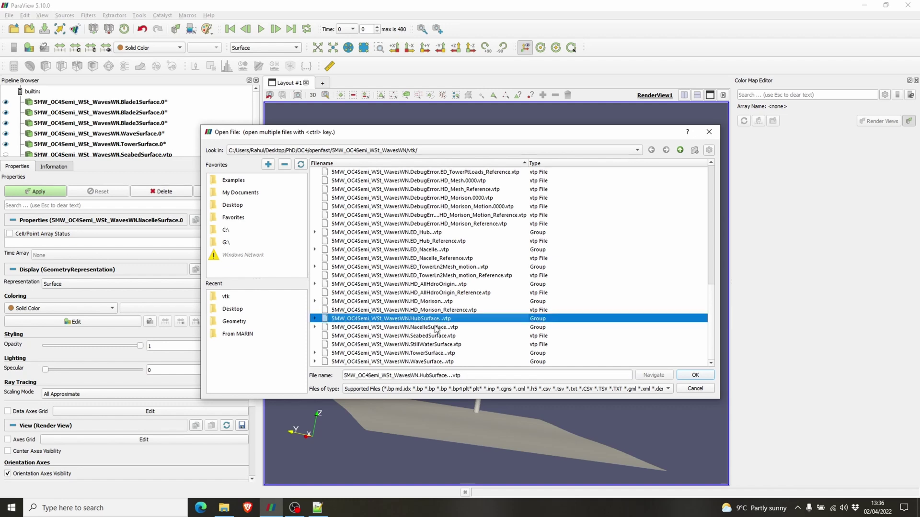
{"action": "left_click", "coordinate": [437, 327]}
{"action": "left_click", "coordinate": [438, 337]}
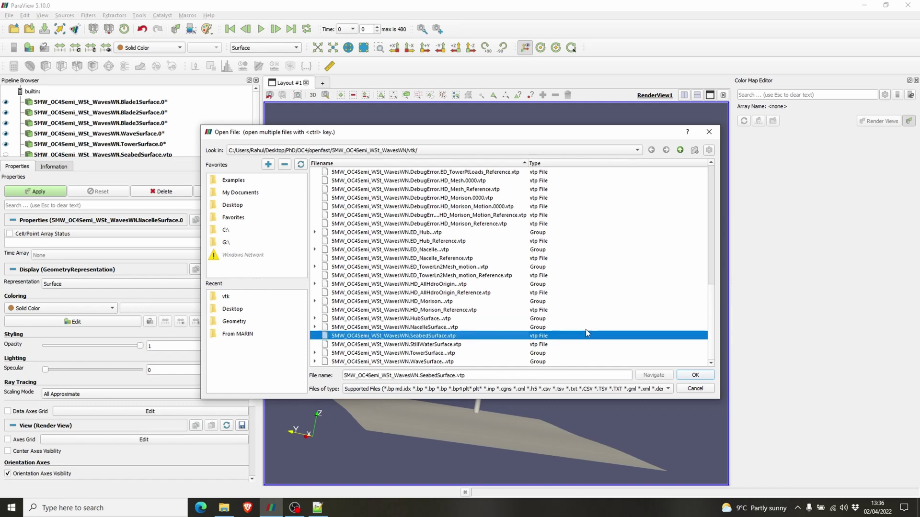
{"action": "left_click", "coordinate": [436, 345]}
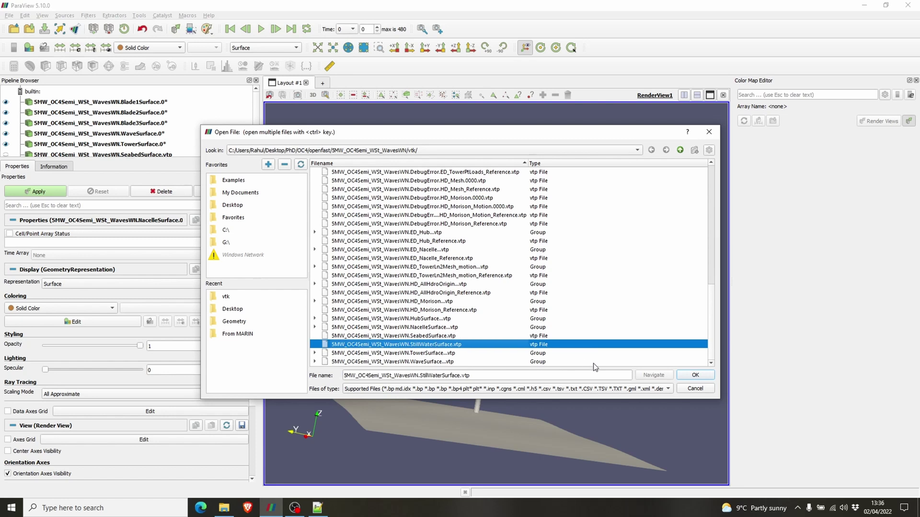
{"action": "left_click", "coordinate": [430, 353]}
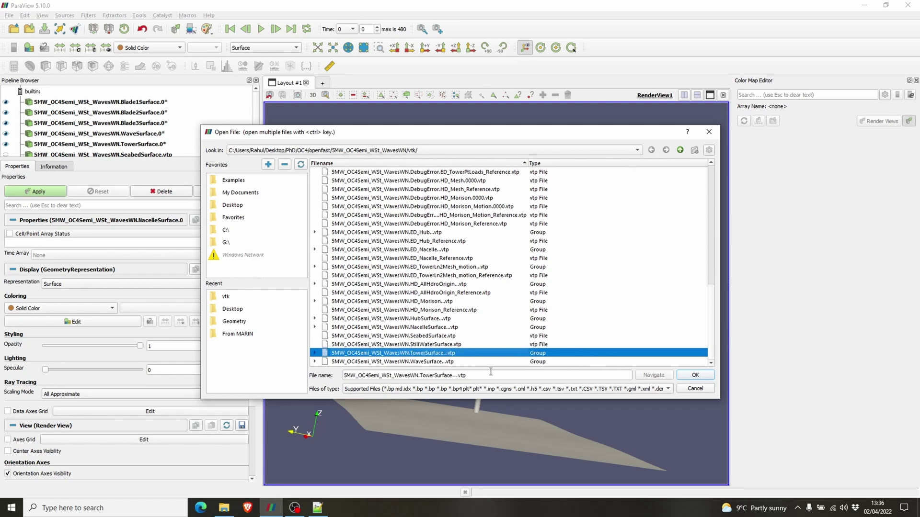
{"action": "left_click", "coordinate": [440, 362]}
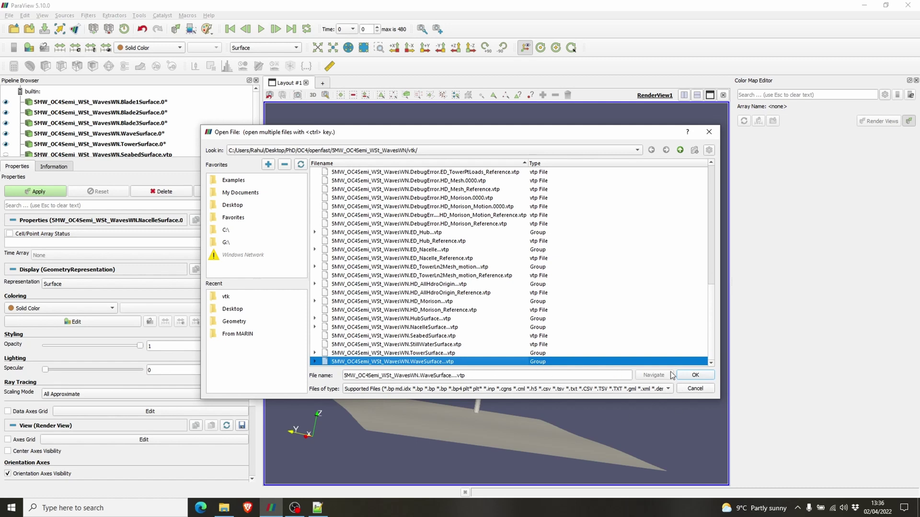
{"action": "left_click", "coordinate": [709, 132]}
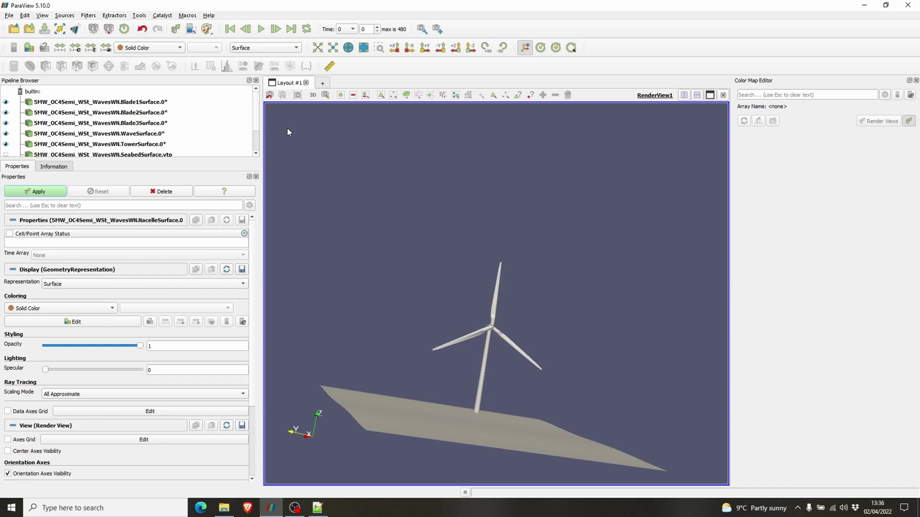
- Check the list of loaded surface files in the pipeline and apply them to the render view
{"action": "left_click_drag", "start_coordinate": [260, 128], "coordinate": [258, 127]}
{"action": "scroll", "coordinate": [255, 127], "scroll_direction": "down", "scroll_amount": 1}
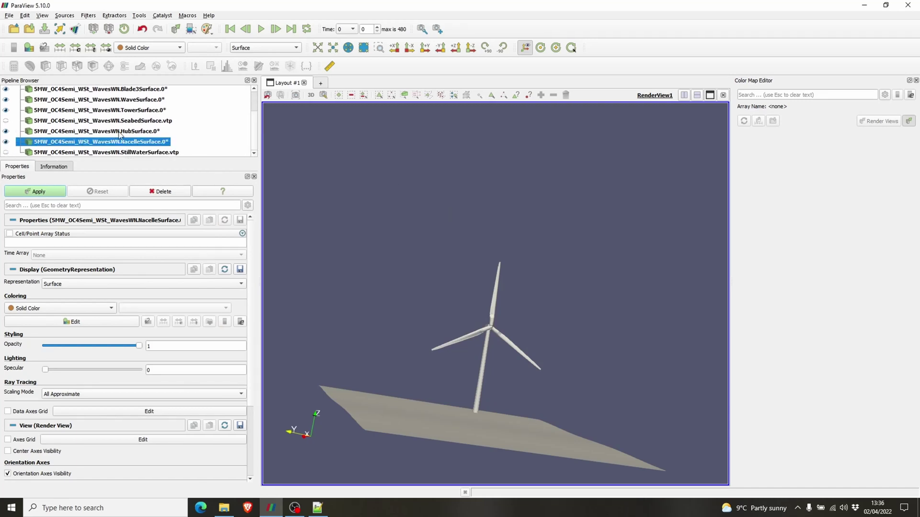
{"action": "scroll", "coordinate": [184, 144], "scroll_direction": "up", "scroll_amount": 1}
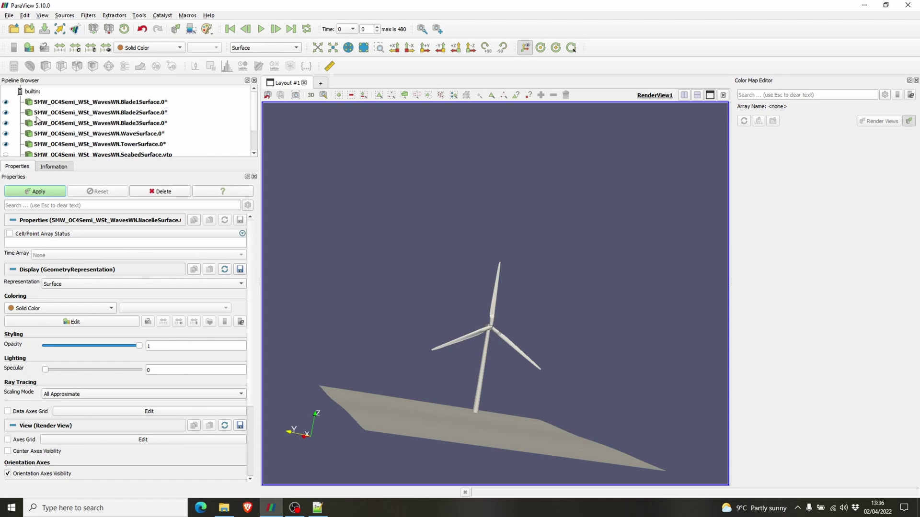
{"action": "scroll", "coordinate": [62, 154], "scroll_direction": "down", "scroll_amount": 1}
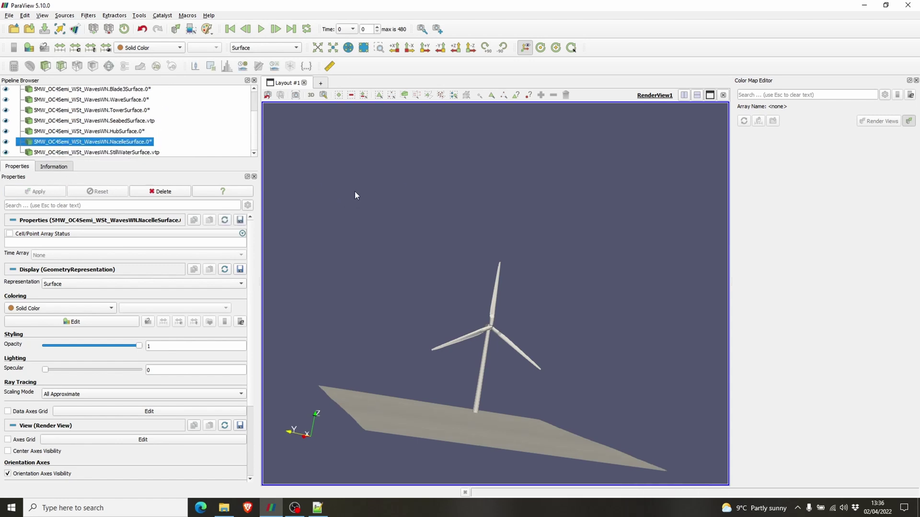
- Play the animation to watch the turbine and wave surface move, and pause it
{"action": "left_click_drag", "start_coordinate": [571, 270], "coordinate": [485, 331]}
{"action": "right_click_drag", "start_coordinate": [496, 387], "coordinate": [497, 377]}
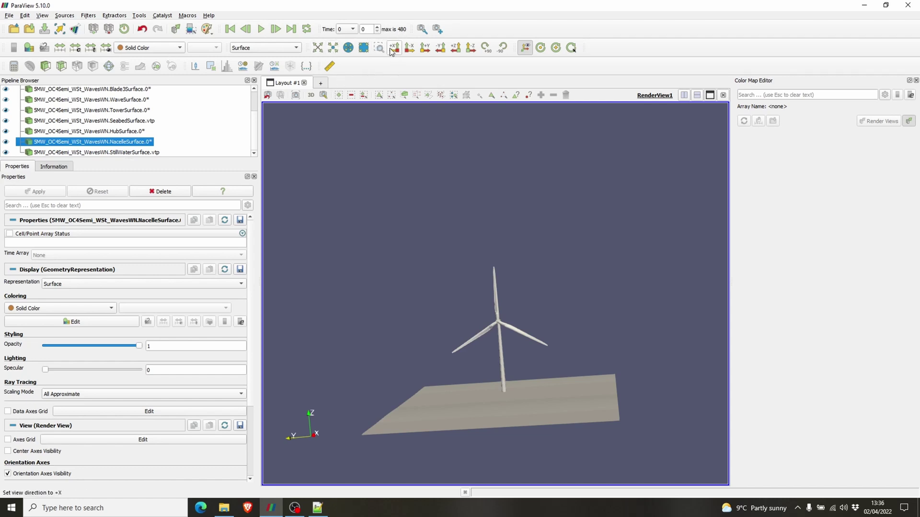
{"action": "left_click", "coordinate": [261, 30]}
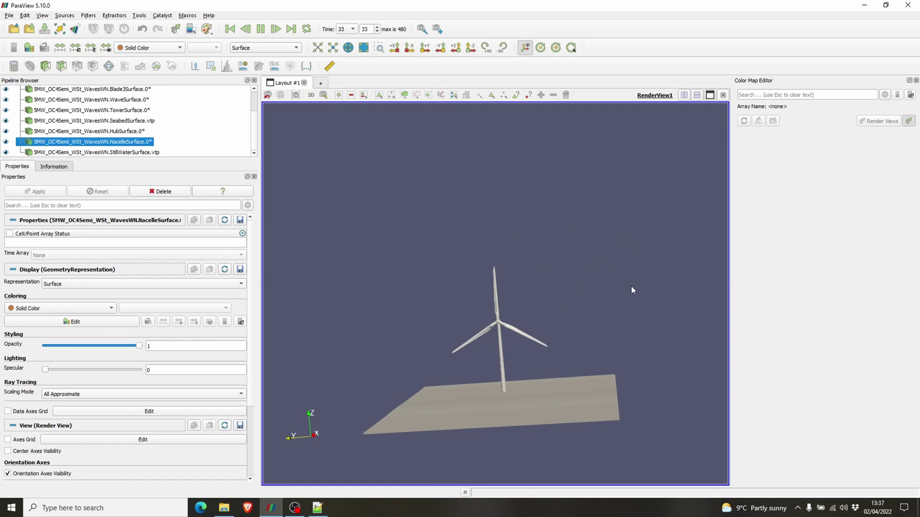
{"action": "left_click", "coordinate": [260, 29]}
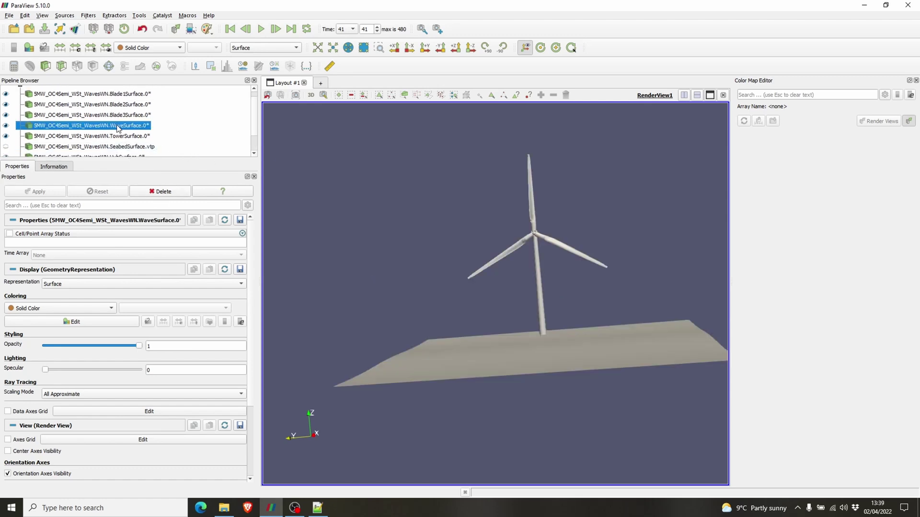
- Add an Elevation filter aligned to the Z axis to the WaveSurface data, apply it, and play the animation
{"action": "right_click", "coordinate": [117, 128]}
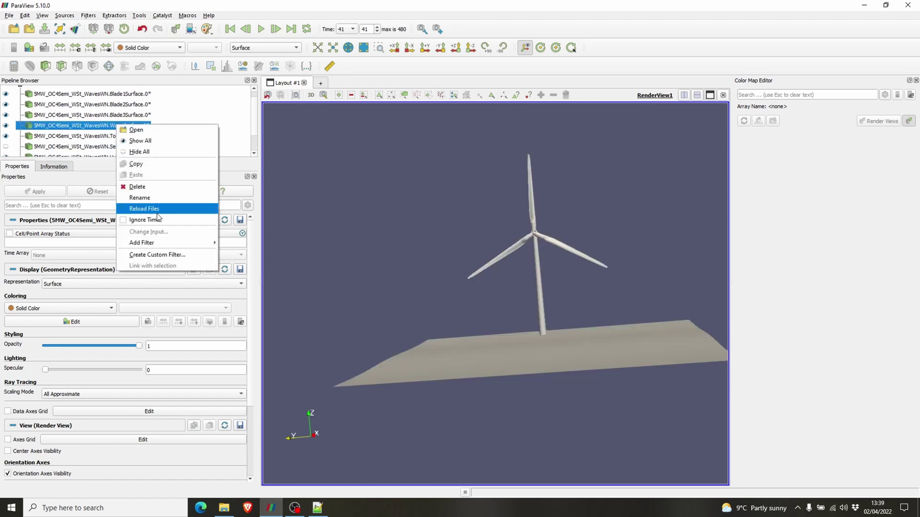
{"action": "mouse_move", "coordinate": [215, 243]}
{"action": "mouse_move", "coordinate": [253, 269]}
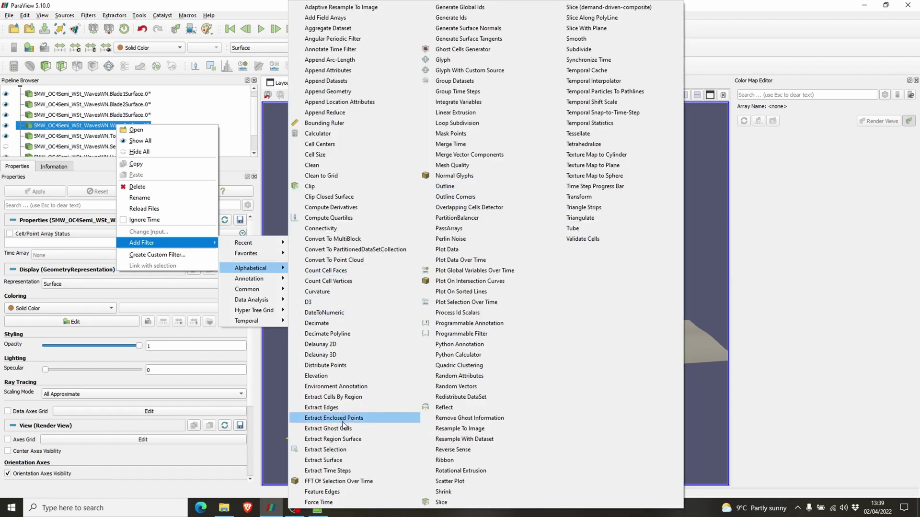
{"action": "left_click", "coordinate": [335, 374]}
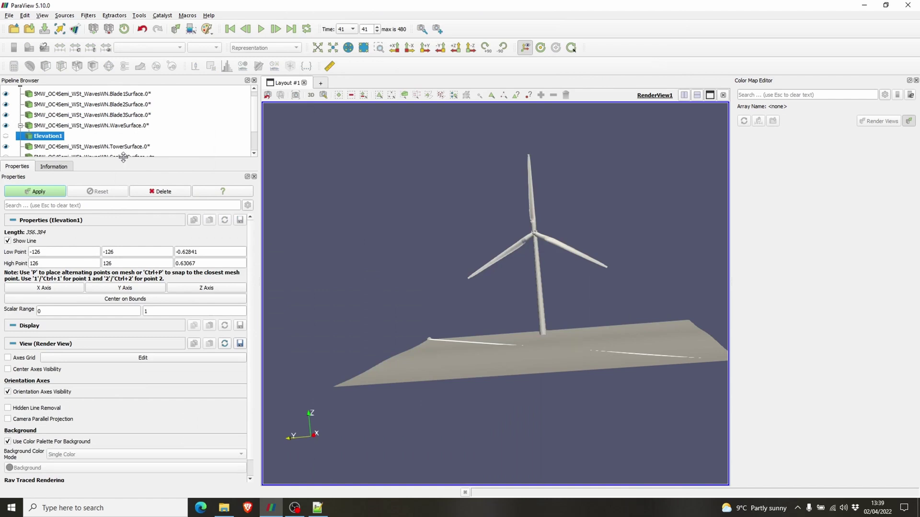
{"action": "left_click", "coordinate": [214, 289]}
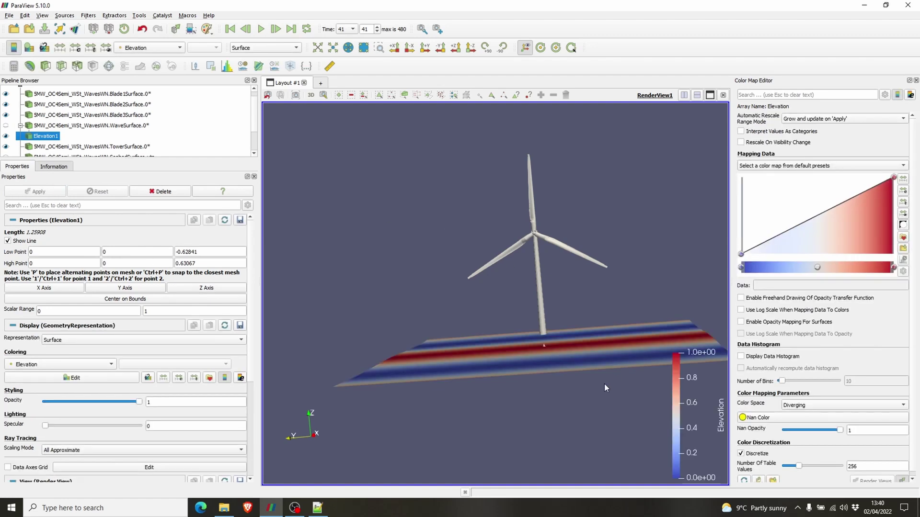
{"action": "left_click_drag", "start_coordinate": [585, 392], "coordinate": [553, 342]}
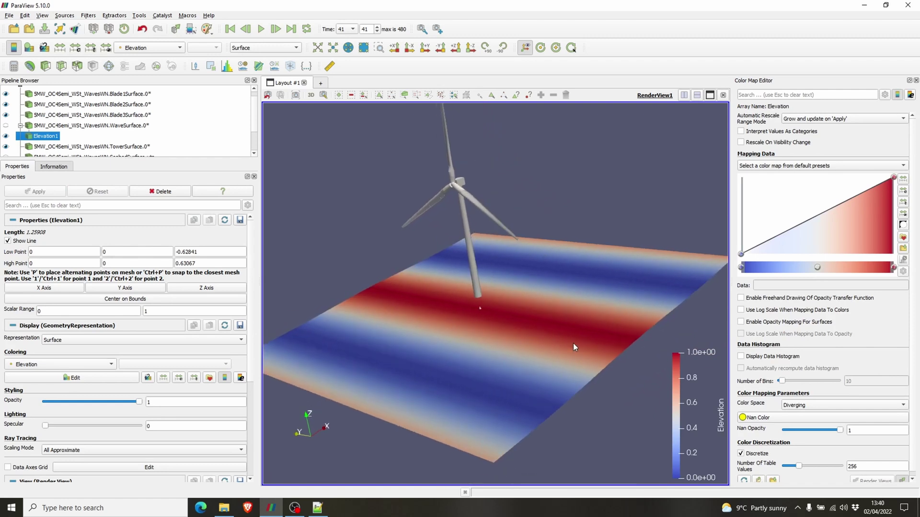
{"action": "left_click", "coordinate": [261, 28]}
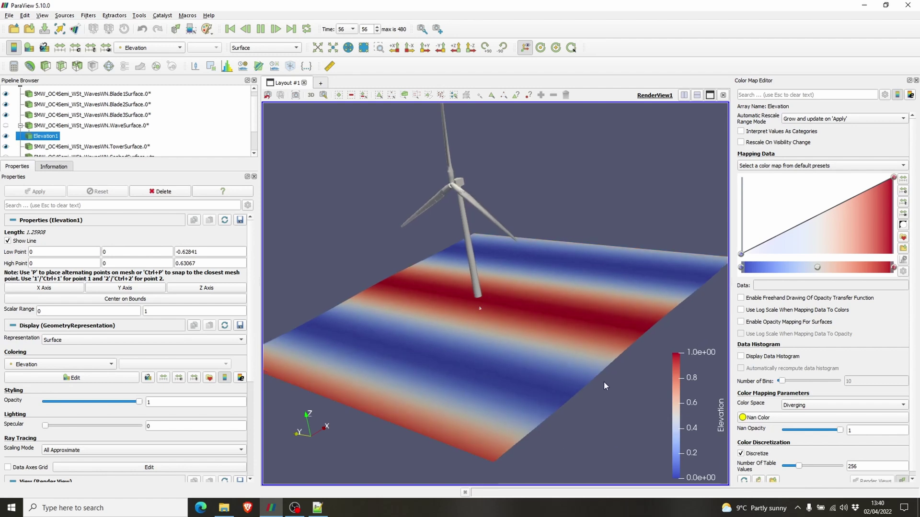
- Recolour the elevation colour map's end points, using teal #27c0a7 for the minimum and blue #0000ff for the maximum
{"action": "double_click", "coordinate": [742, 268]}
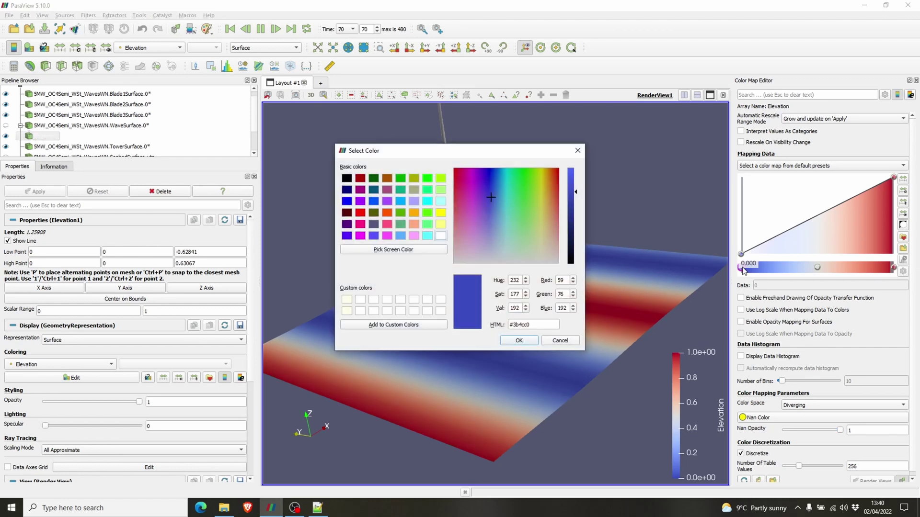
{"action": "left_click", "coordinate": [509, 190]}
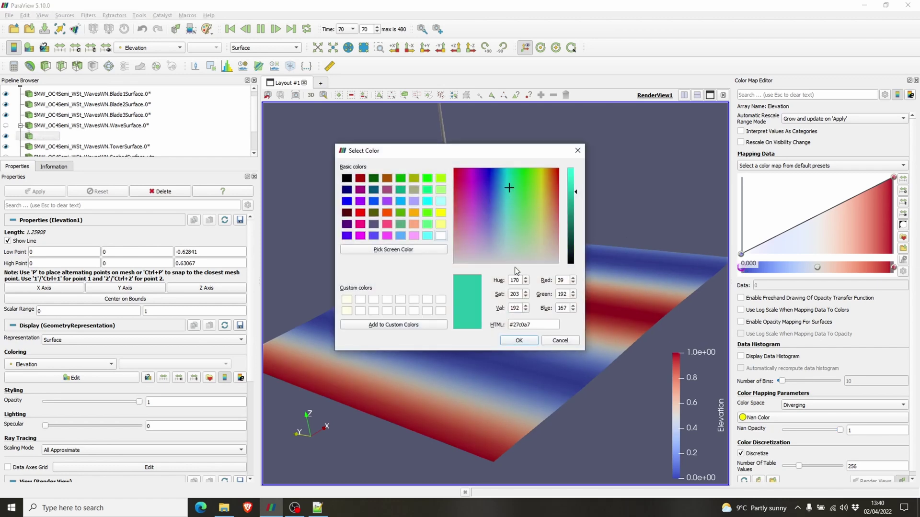
{"action": "left_click", "coordinate": [522, 341]}
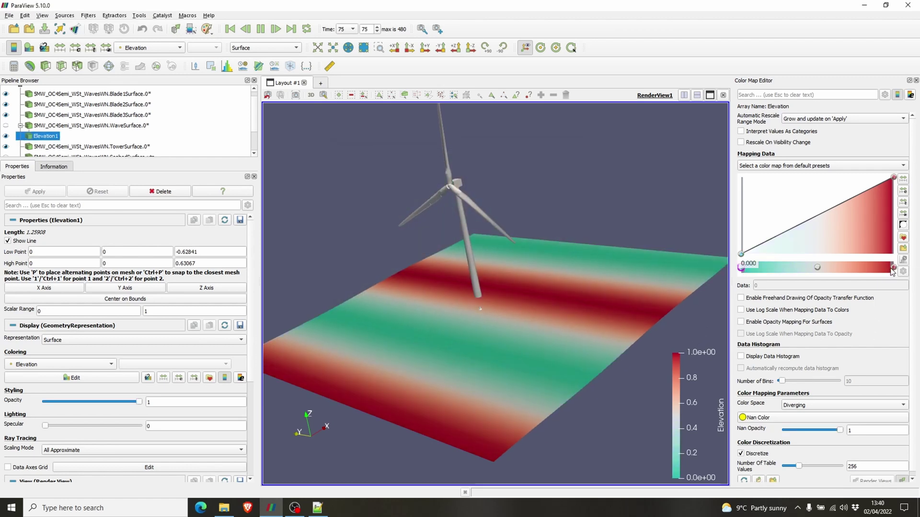
{"action": "double_click", "coordinate": [893, 268]}
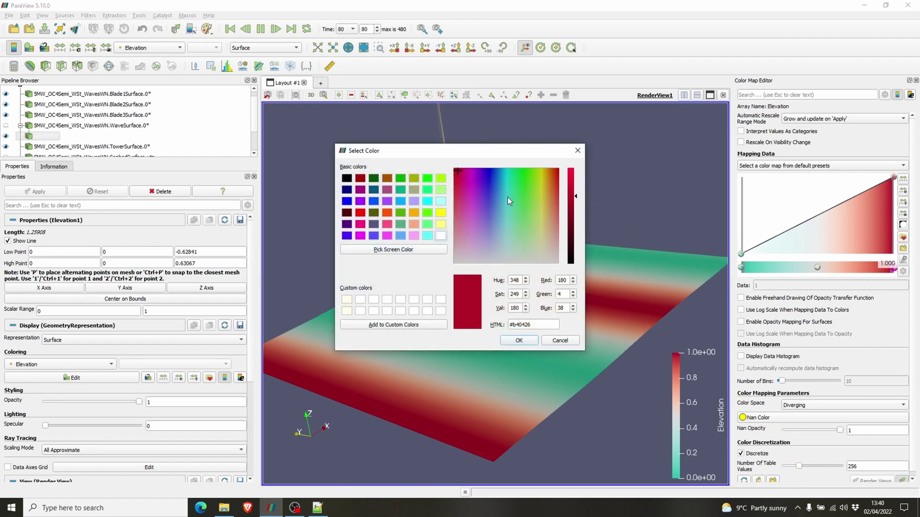
{"action": "left_click", "coordinate": [350, 204]}
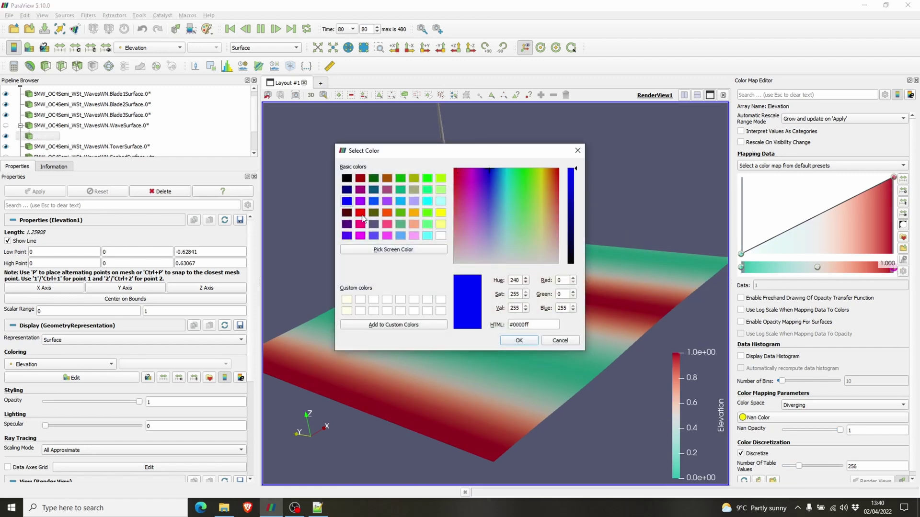
{"action": "left_click", "coordinate": [525, 339]}
- Set the elevation colour map's 0.5 midpoint to white #ffffff, and briefly play and pause the animation
{"action": "double_click", "coordinate": [818, 268]}
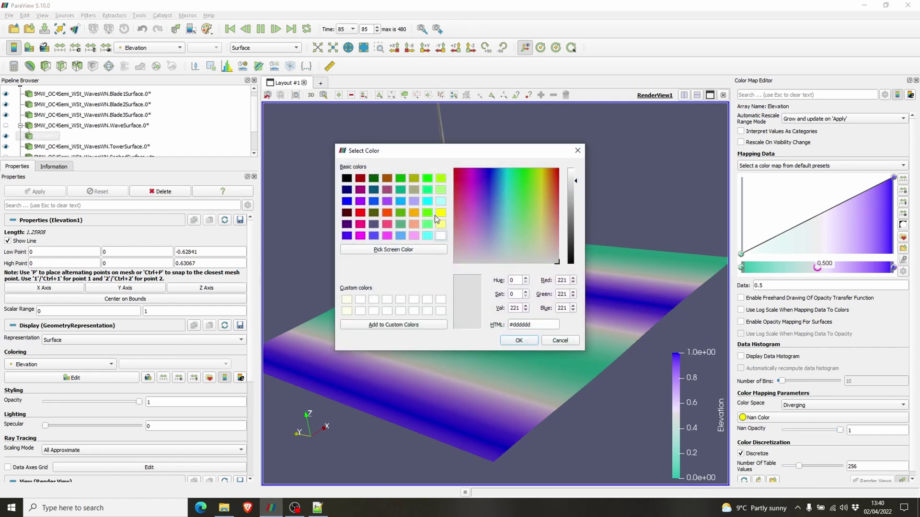
{"action": "left_click", "coordinate": [441, 235]}
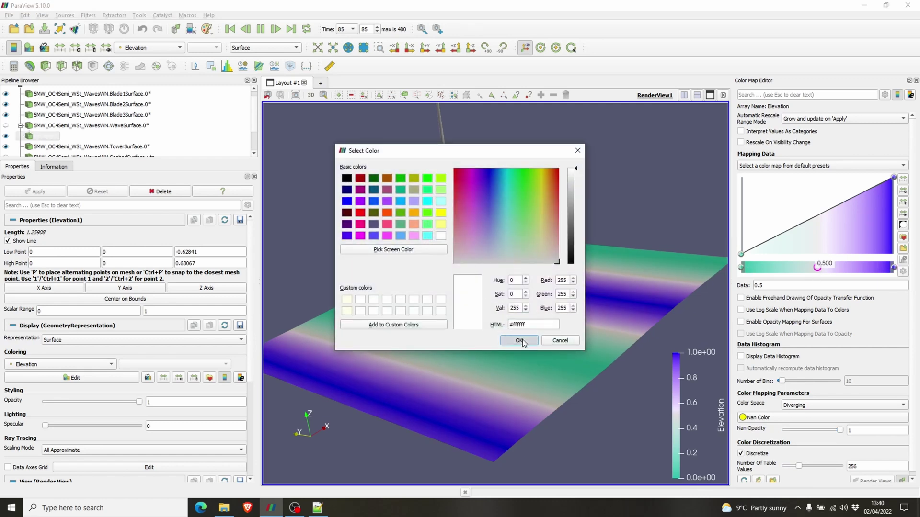
{"action": "left_click", "coordinate": [519, 341]}
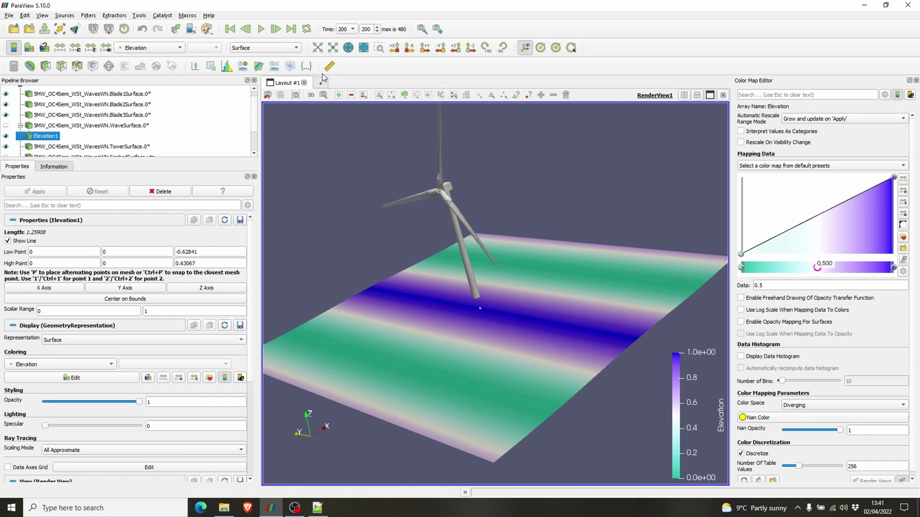
{"action": "left_click", "coordinate": [261, 29]}
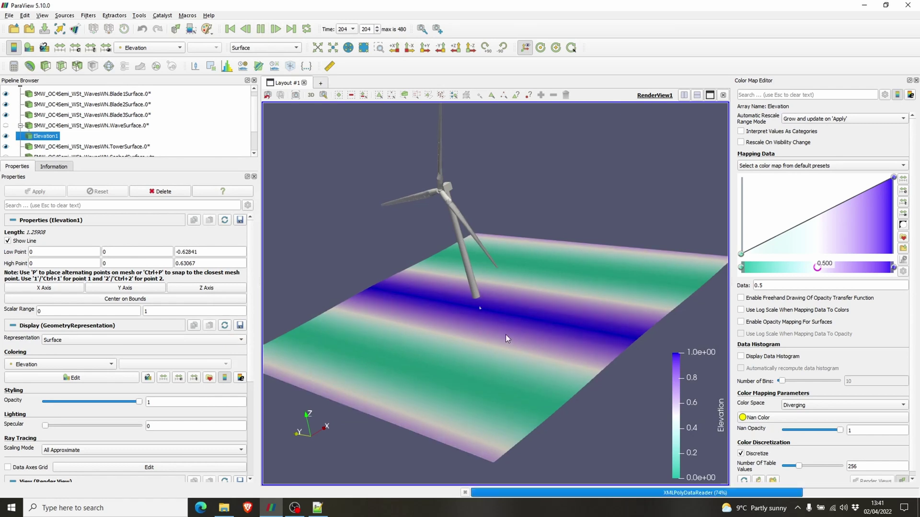
{"action": "left_click", "coordinate": [261, 28]}
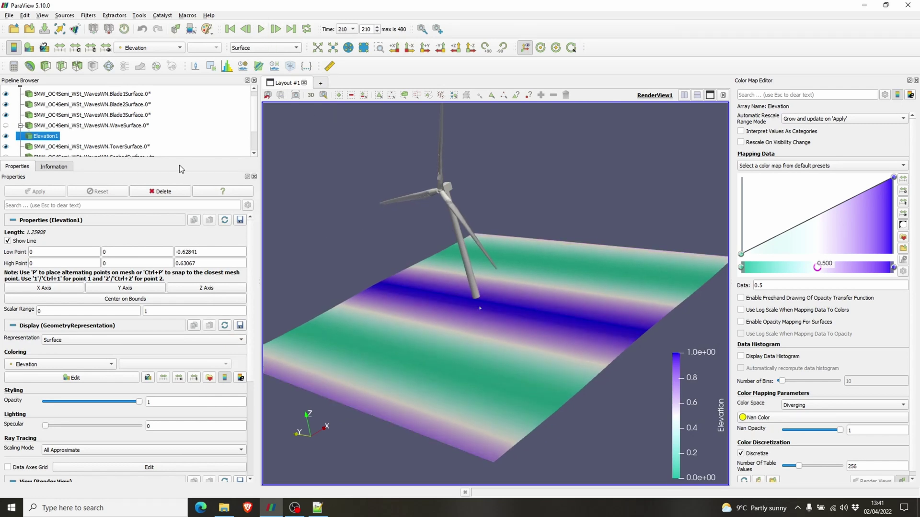
- Save the animation to the Desktop as an MP4 file named example, with the default 970 x 796 resolution and 10000000 bit rate
{"action": "left_click", "coordinate": [9, 15]}
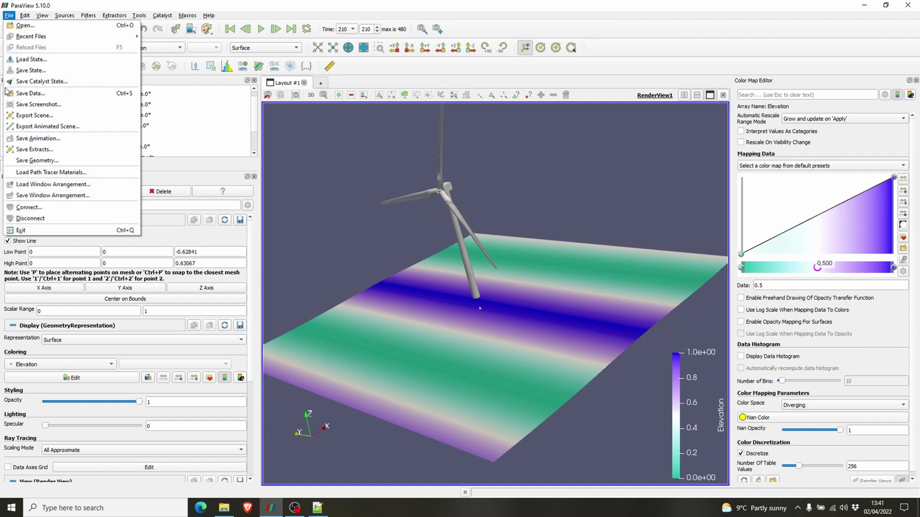
{"action": "left_click", "coordinate": [56, 140]}
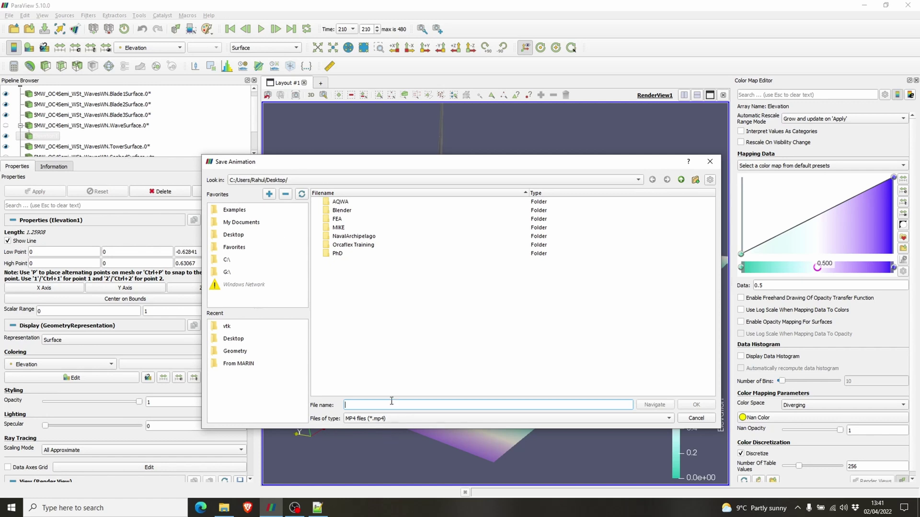
{"action": "type", "text": "example"}
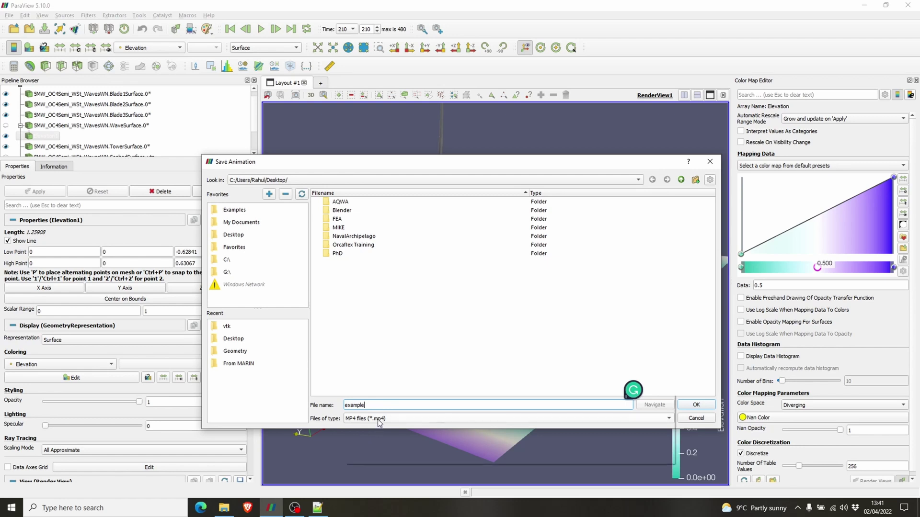
{"action": "left_click", "coordinate": [373, 419]}
{"action": "left_click", "coordinate": [371, 421]}
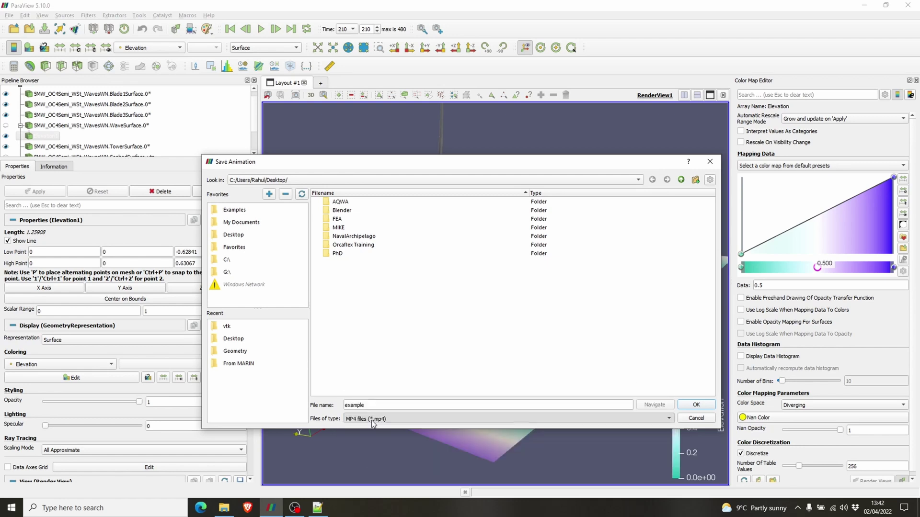
{"action": "left_click", "coordinate": [710, 407]}
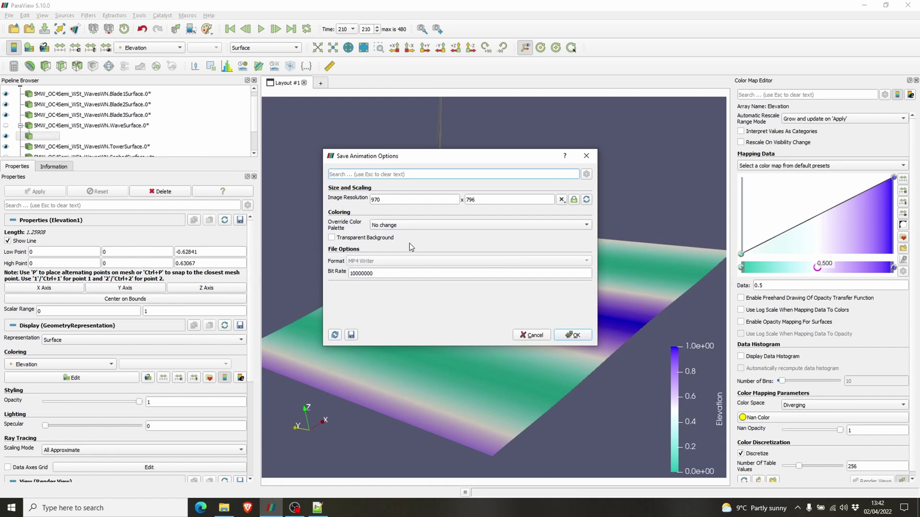
{"action": "left_click", "coordinate": [574, 338]}
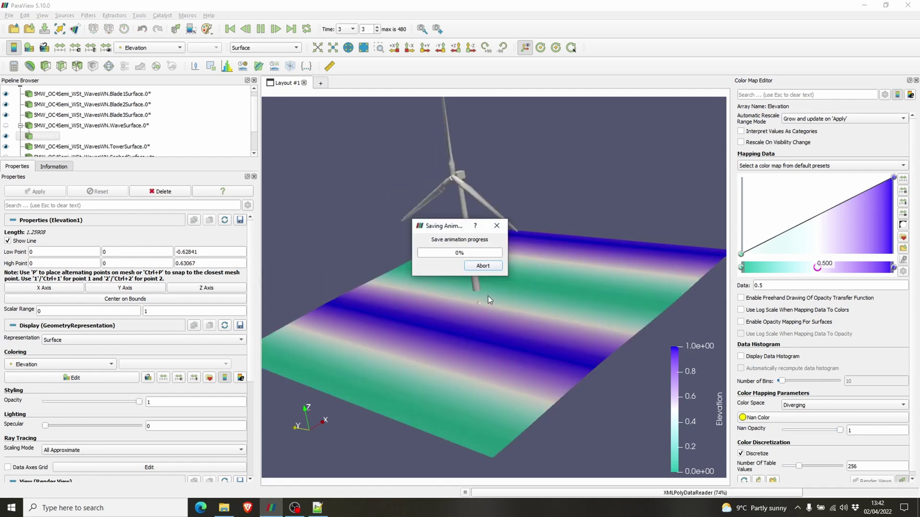